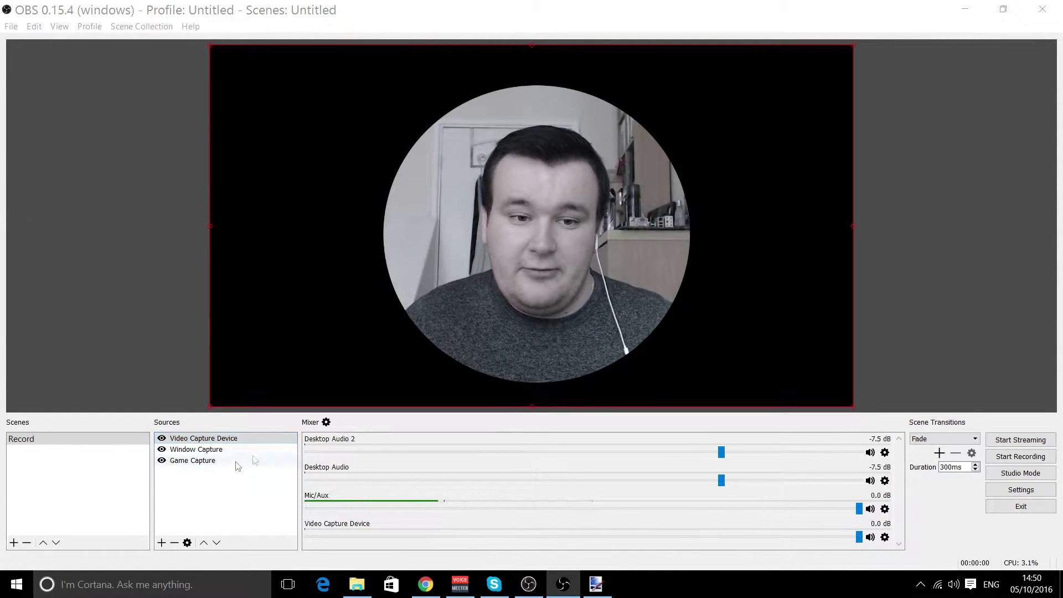
Step: Remove the Video Capture Device source from Sources, confirm with Yes, and bring up Paint.NET
right_click(239, 439)
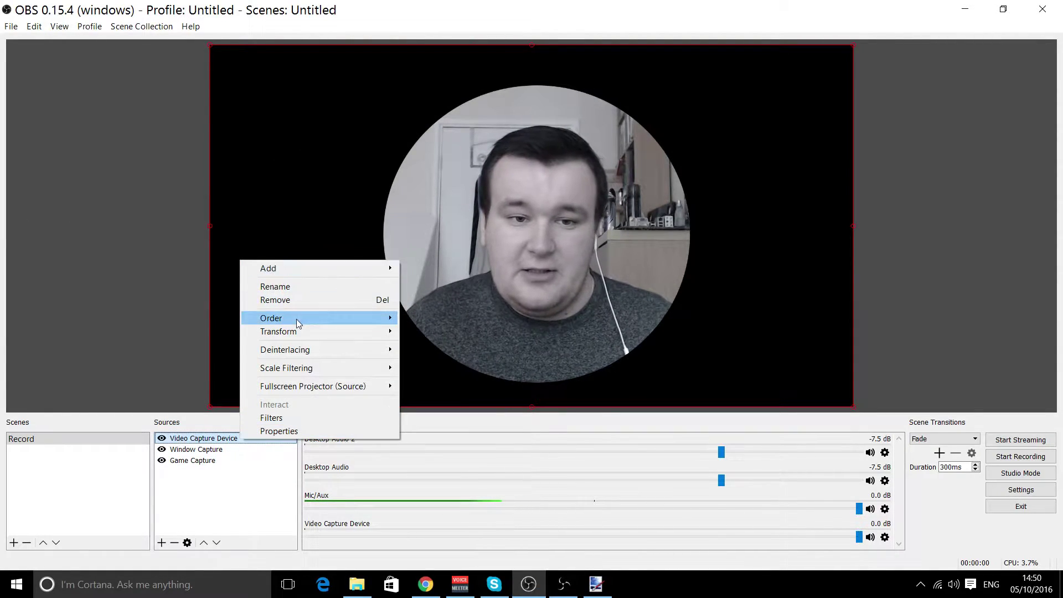
left_click(295, 299)
left_click(570, 310)
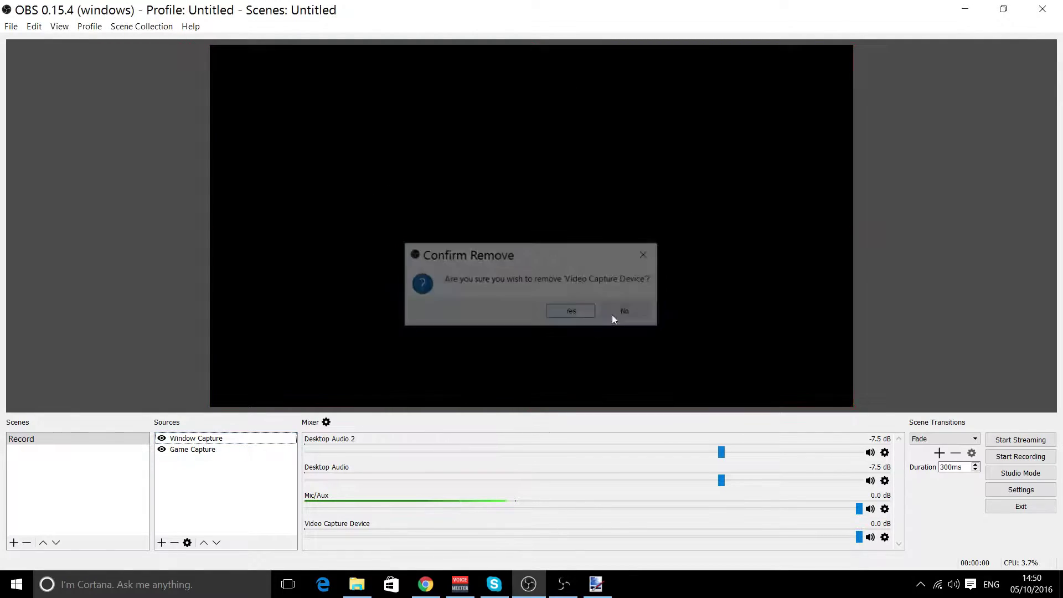
left_click(591, 585)
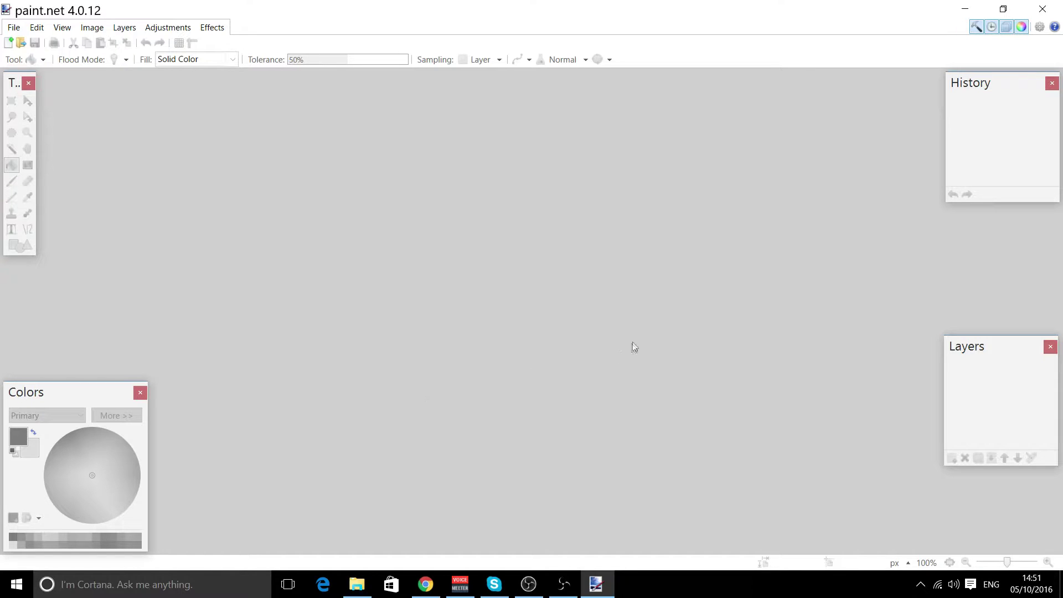
Step: Create a new 1920×1080 image in Paint.NET and add a second layer
left_click(9, 43)
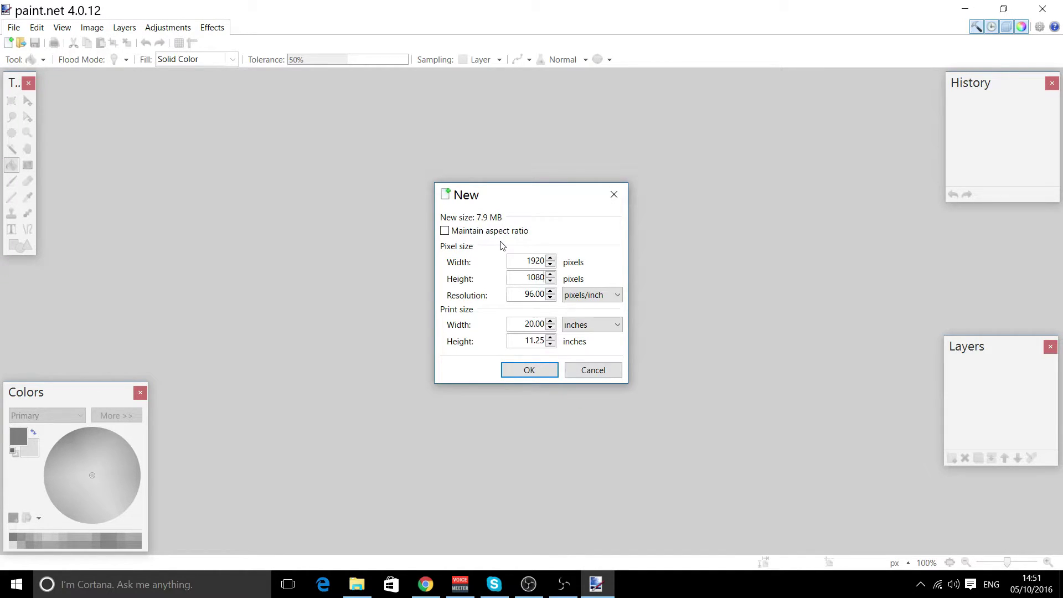
key("Return")
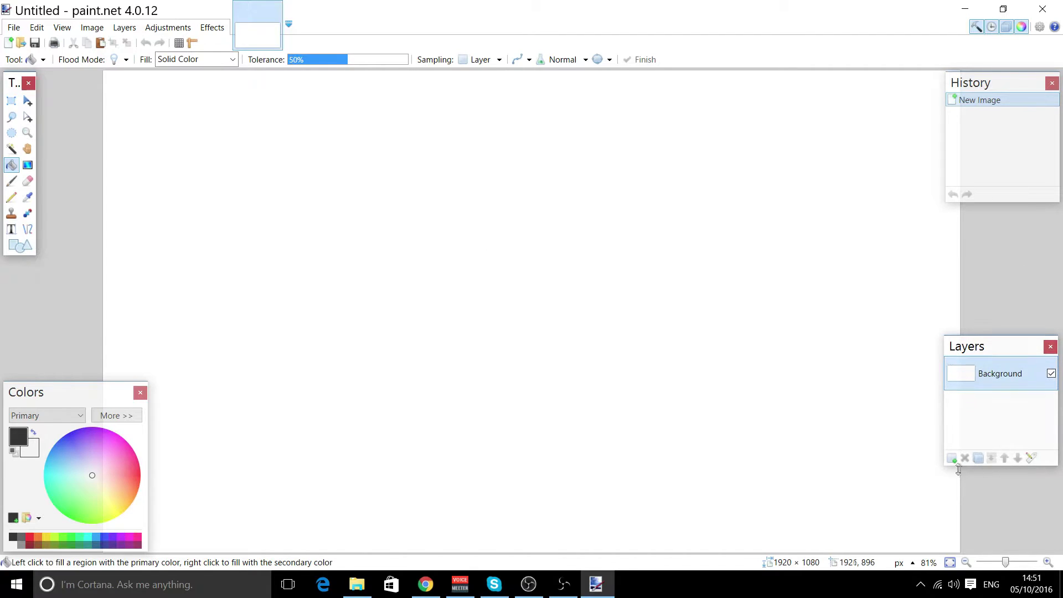
left_click(951, 458)
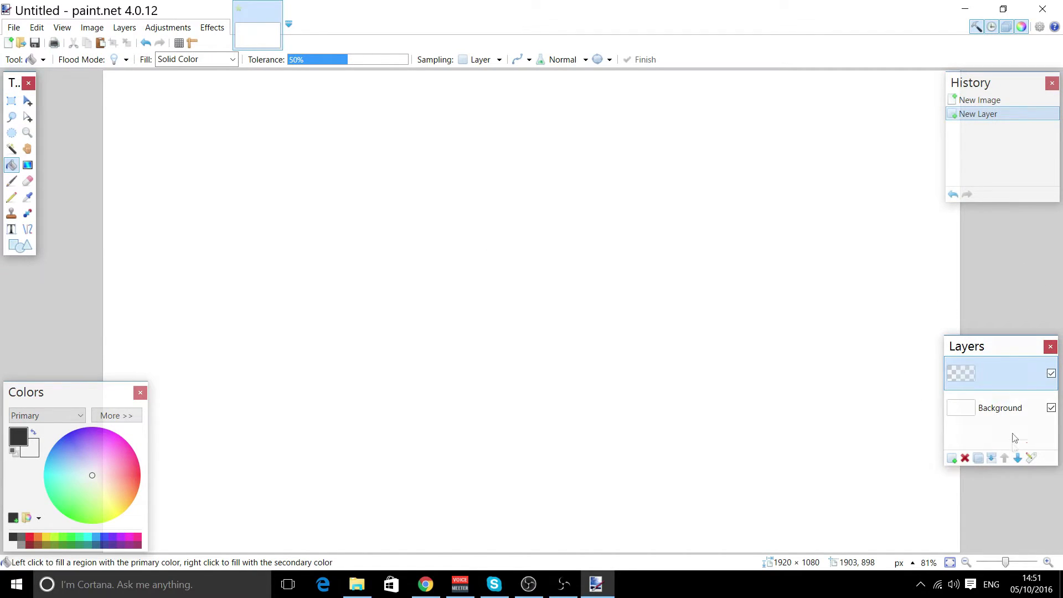
Step: Delete the Background layer, zoom out, and draw a circle outline near the canvas centre
left_click(1000, 400)
left_click(964, 457)
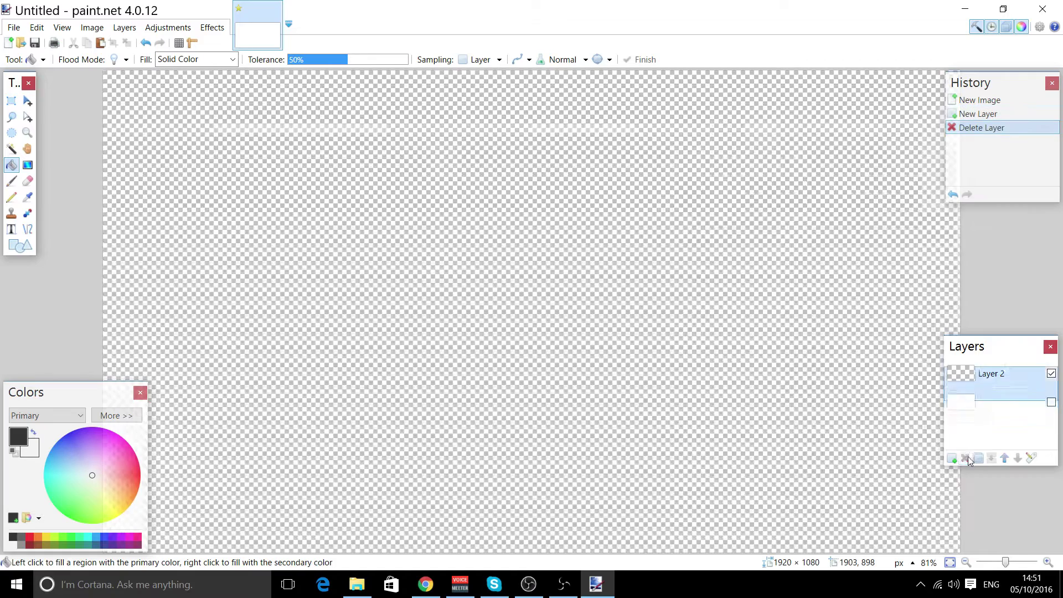
left_click_drag(1005, 563, 1003, 564)
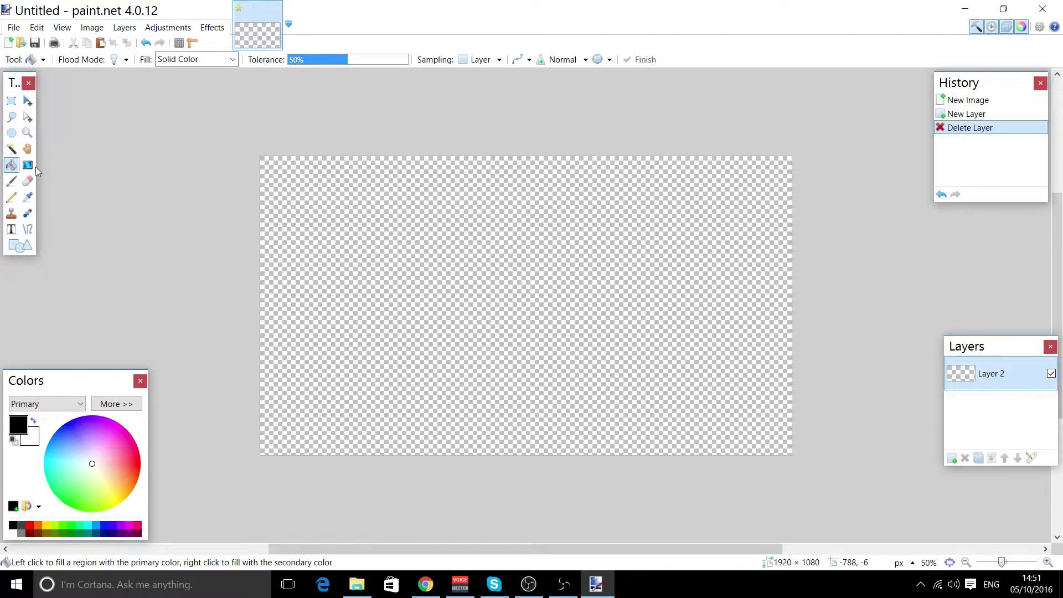
left_click(11, 245)
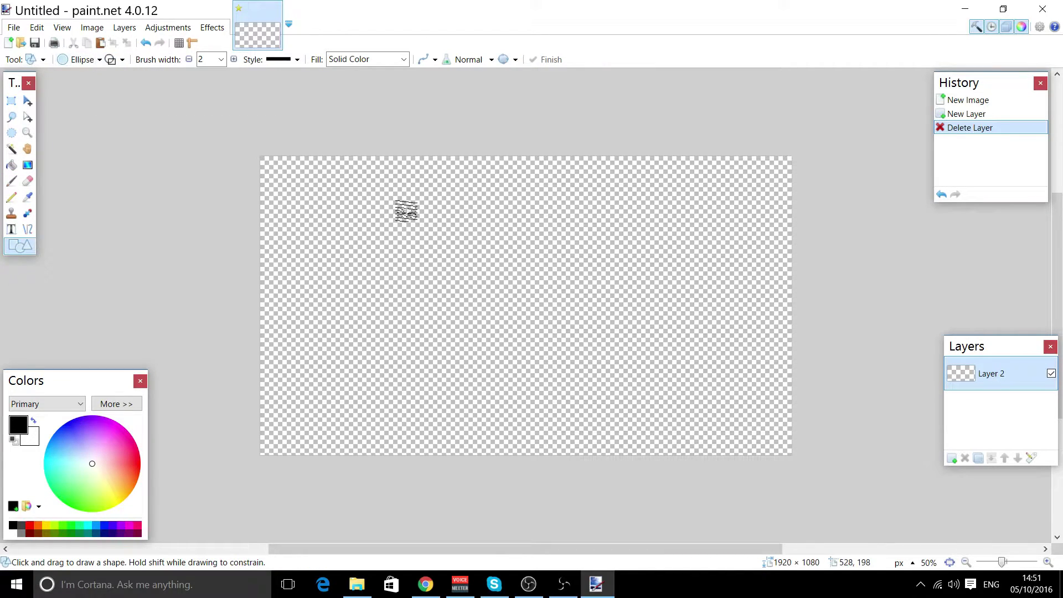
left_click_drag(478, 218, 678, 410)
left_click_drag(612, 338, 553, 327)
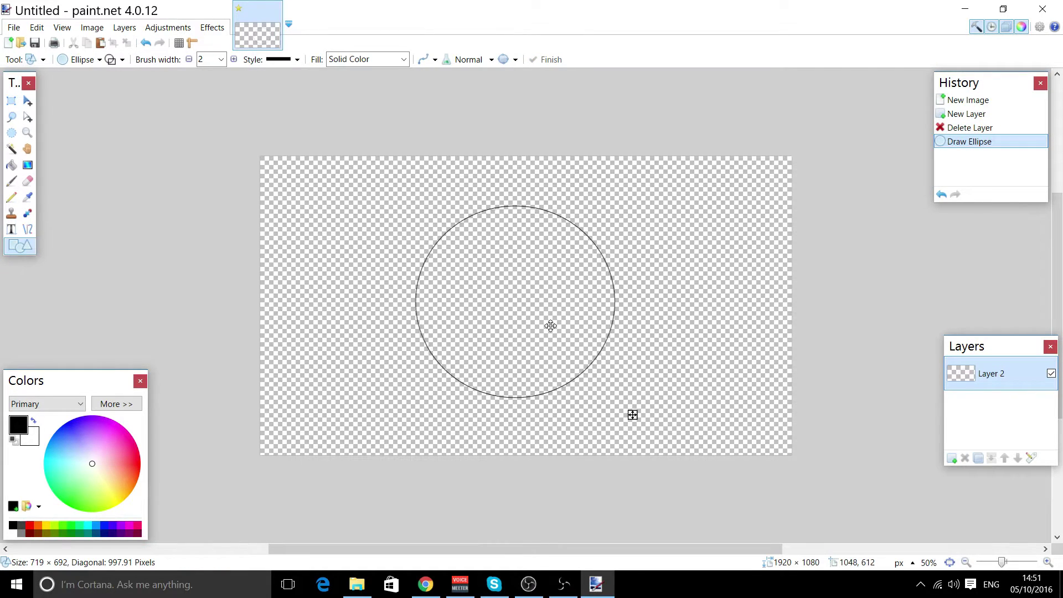
key("Return")
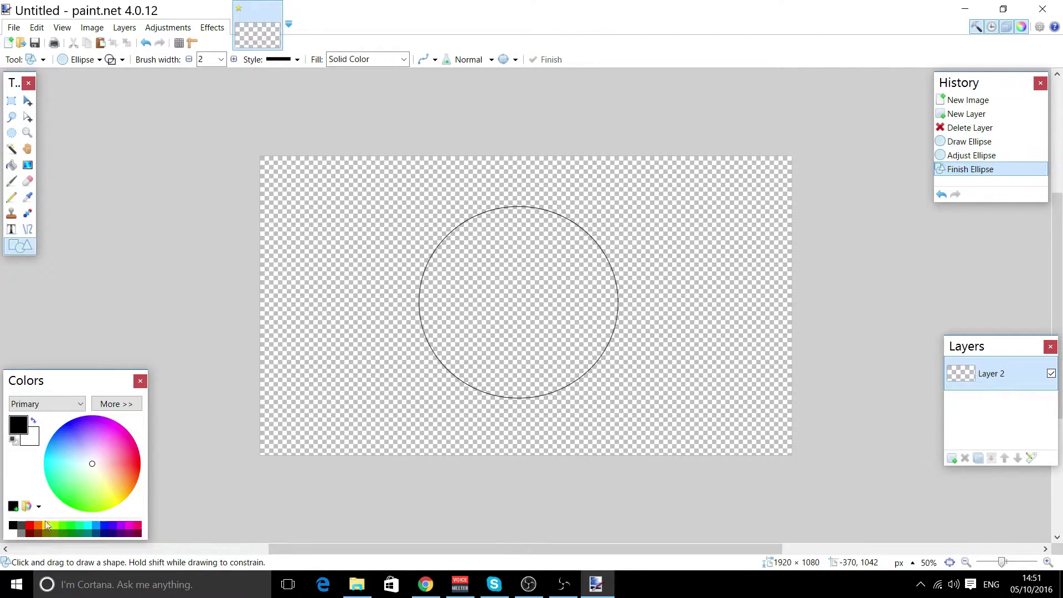
Step: Fill the inside of the circle with black using the Paint Bucket
left_click(11, 164)
left_click(513, 287)
key("Return")
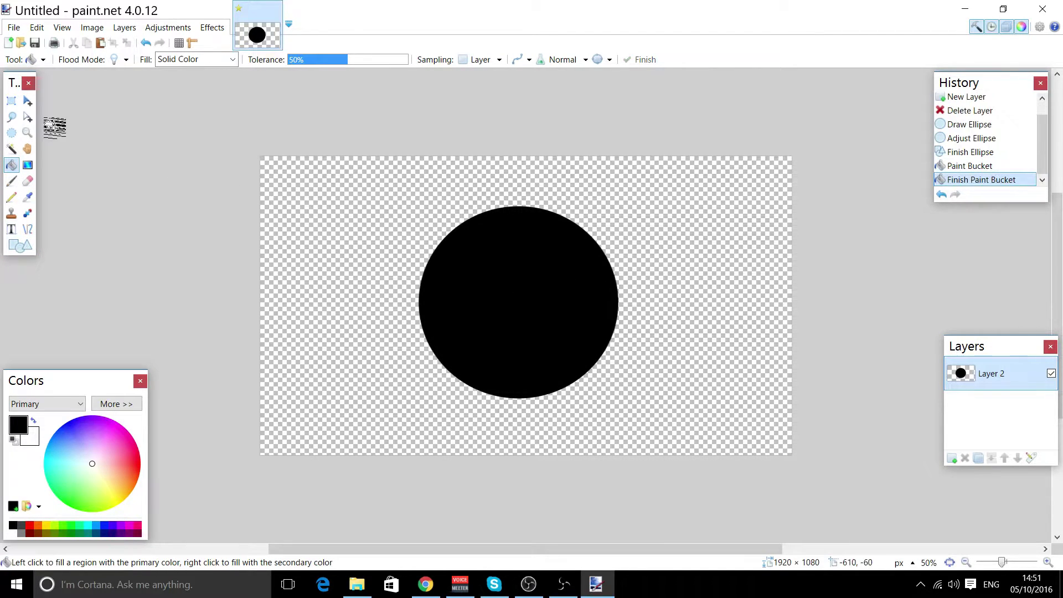
Step: Select all, enlarge the black circle and centre it, then deselect
left_click(32, 100)
left_click(755, 227)
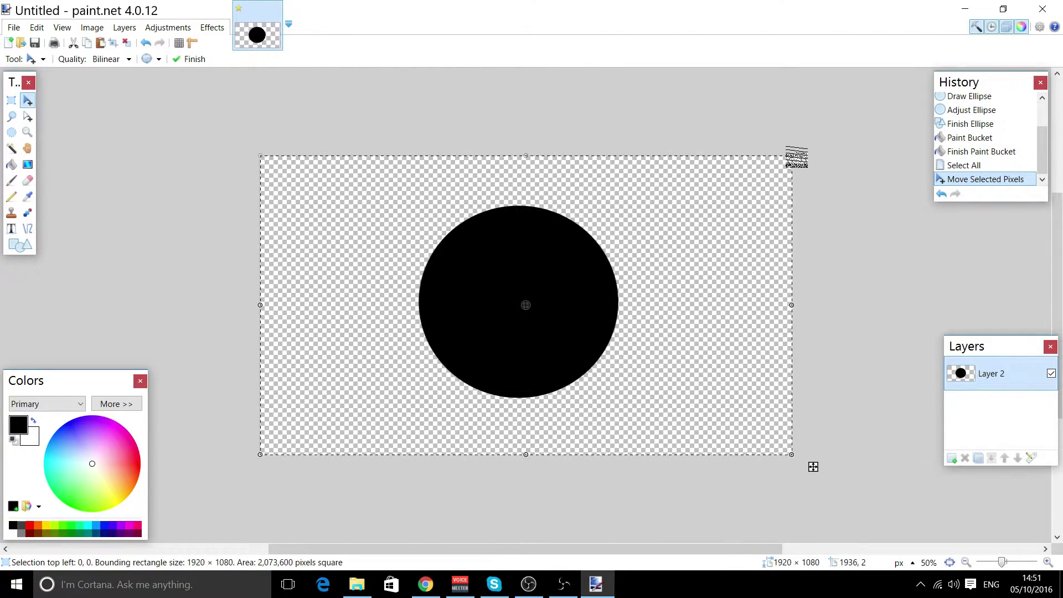
left_click_drag(796, 158, 889, 102)
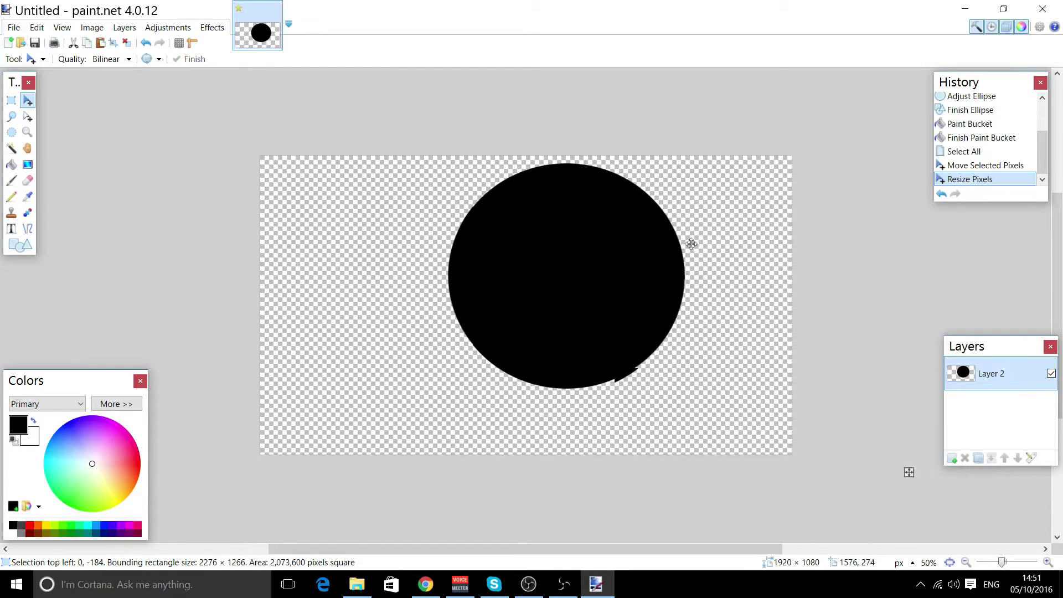
mouse_move(891, 105)
left_mouse_down()
mouse_move(903, 100)
mouse_move(719, 221)
left_mouse_up()
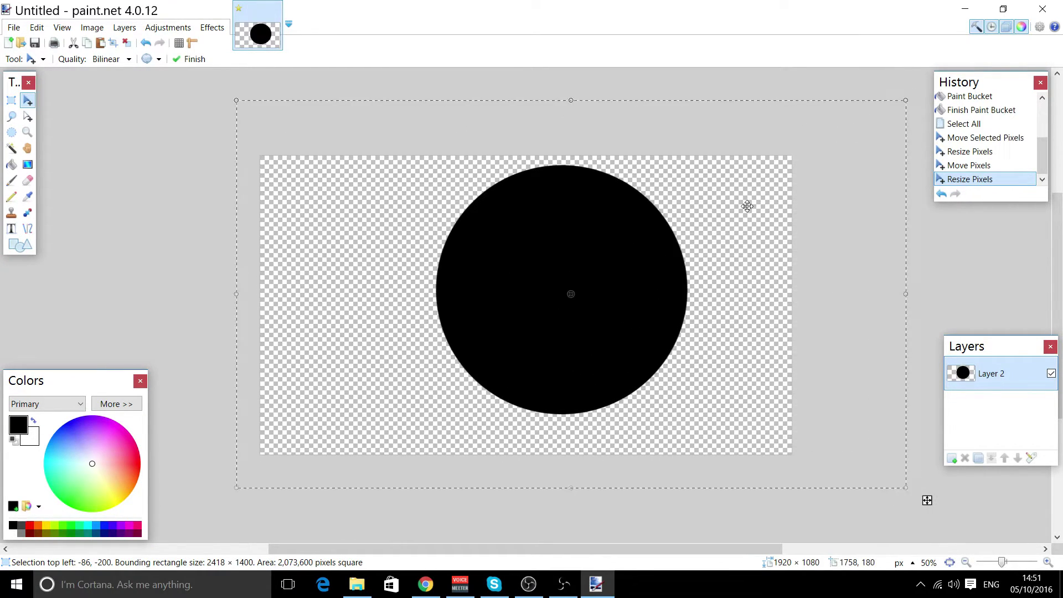
left_click(717, 222)
key("ctrl+d")
Step: Save As PNG, overwrite the existing Untitled.png, accept the save settings, and return to OBS
left_click(13, 26)
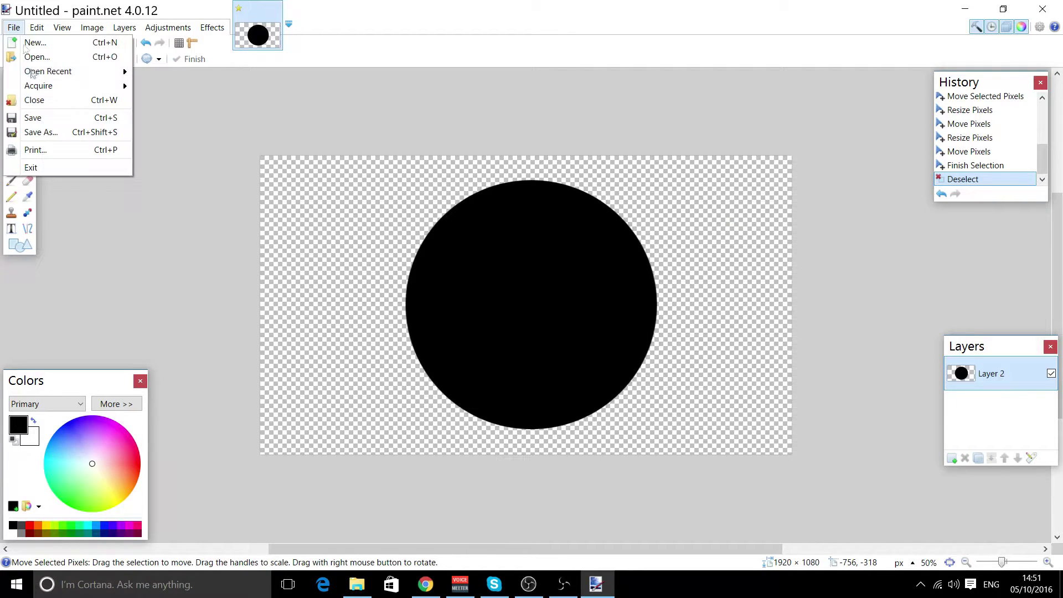
left_click(48, 131)
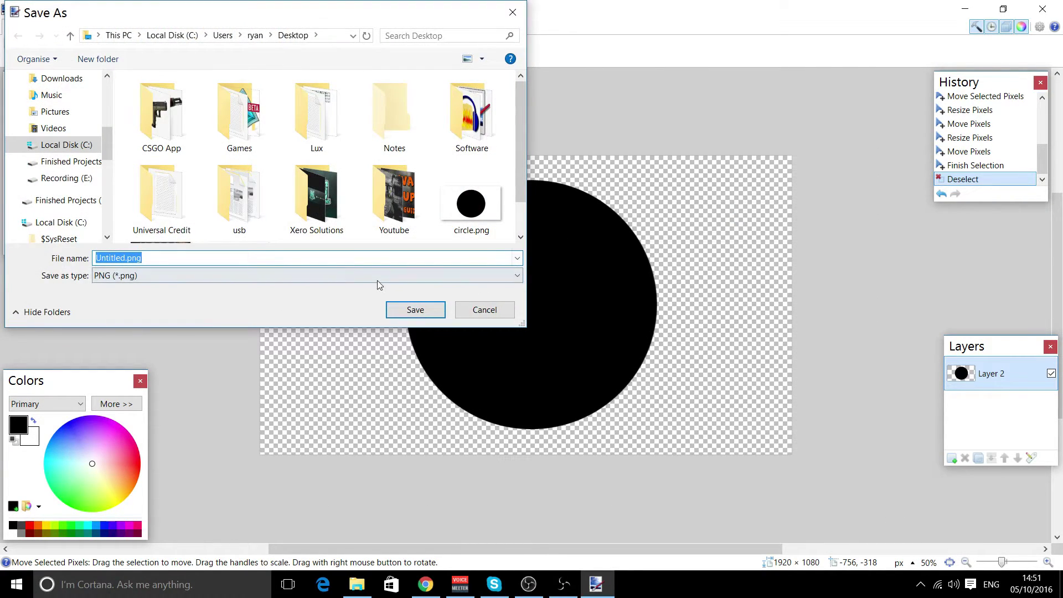
left_click(392, 315)
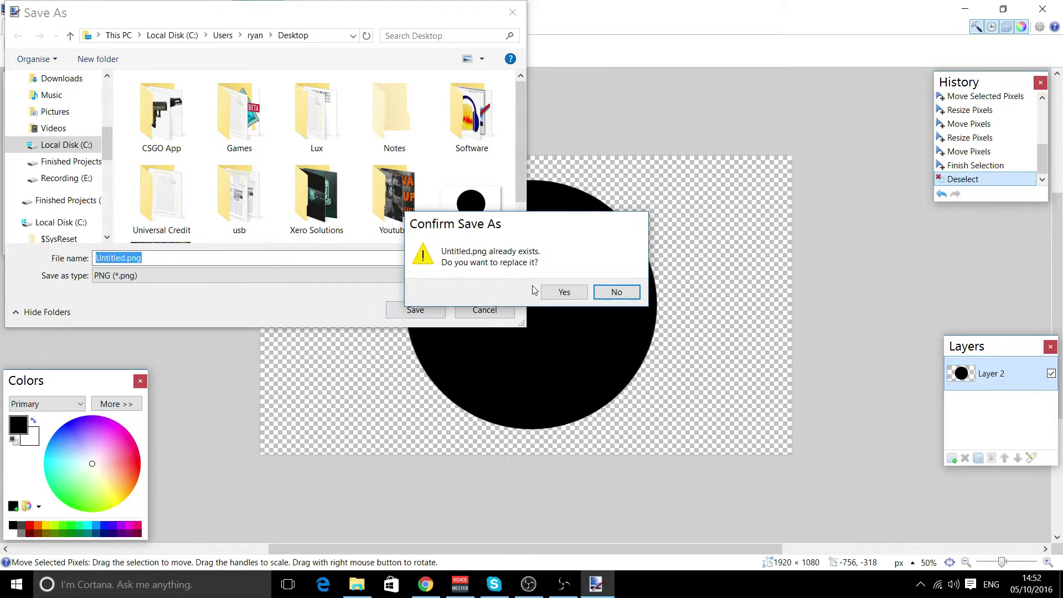
left_click(555, 291)
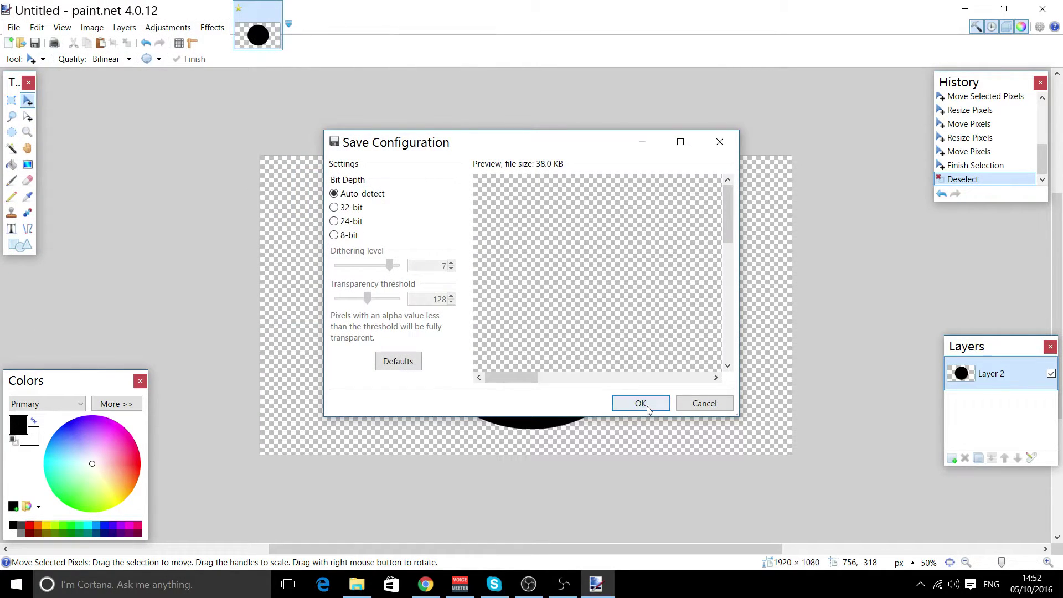
left_click(648, 409)
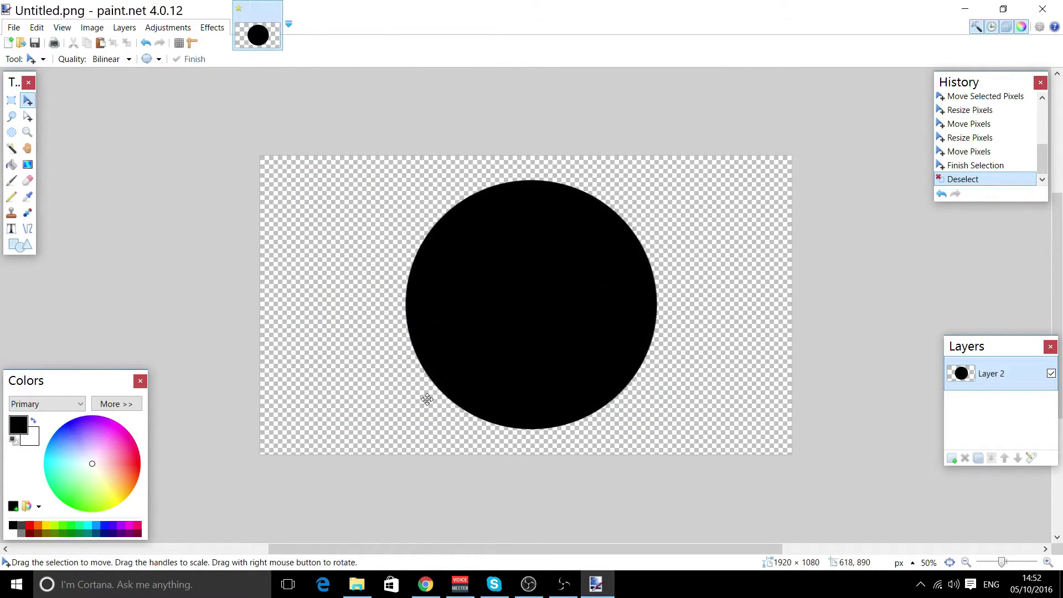
left_click(535, 584)
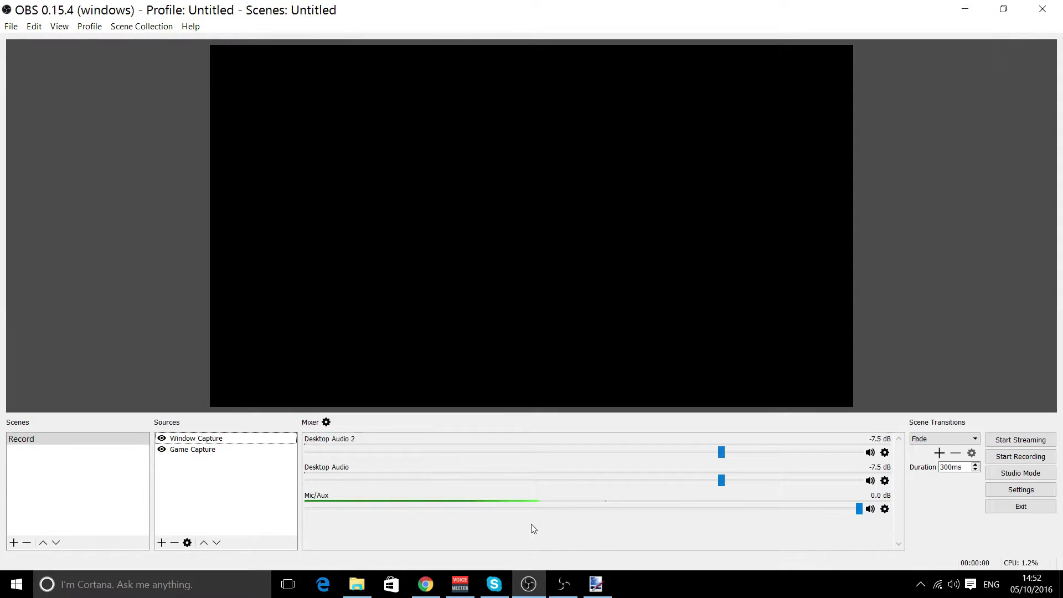
Step: Add a new Video Capture Device source set to a custom 1920x1080 resolution
right_click(216, 504)
mouse_move(244, 509)
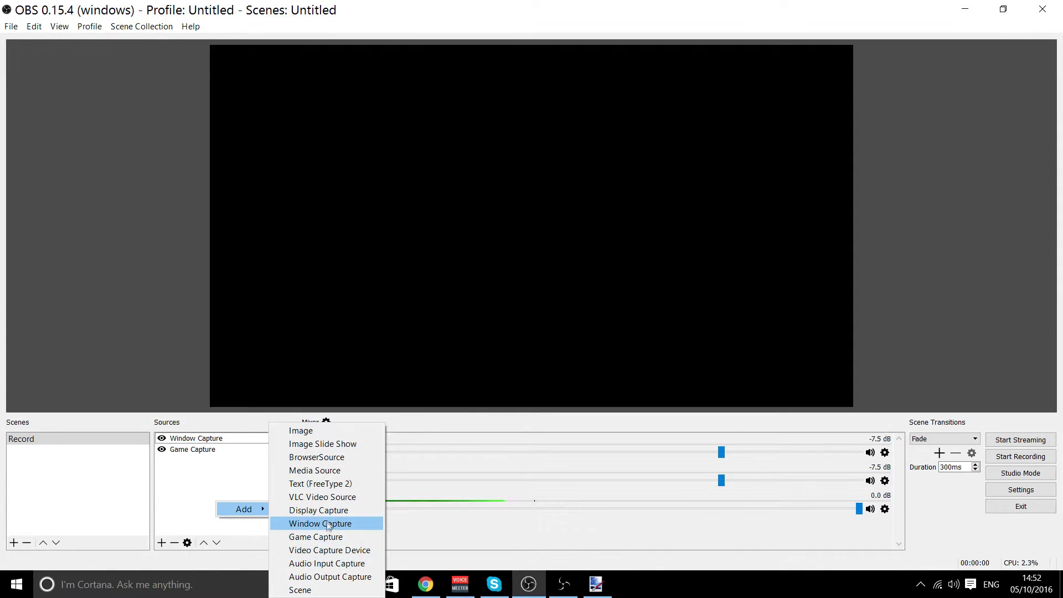
left_click(331, 551)
left_click(538, 369)
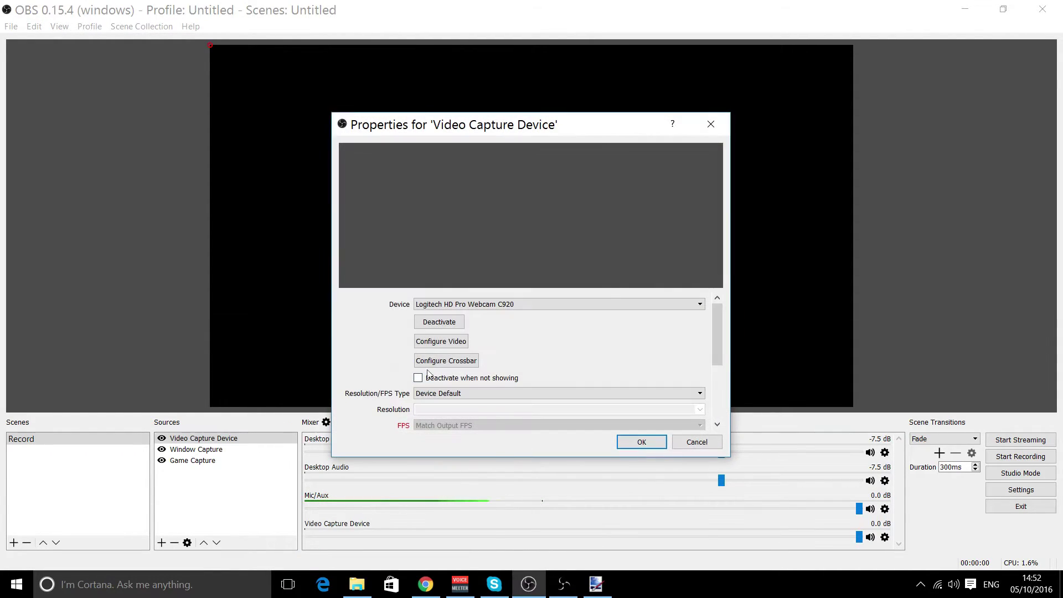
left_click(449, 396)
left_click(469, 412)
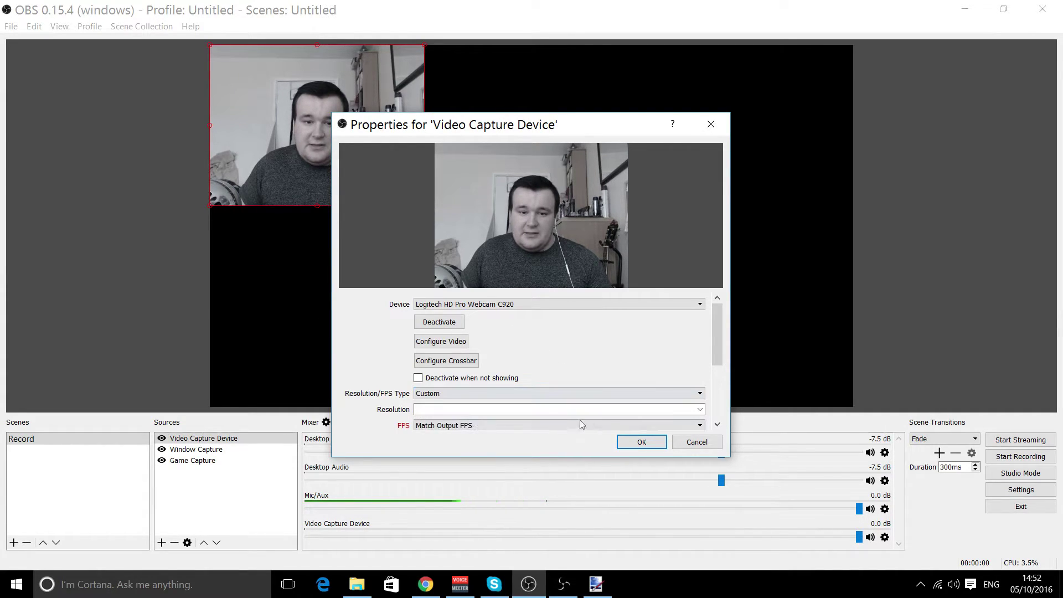
left_click(700, 410)
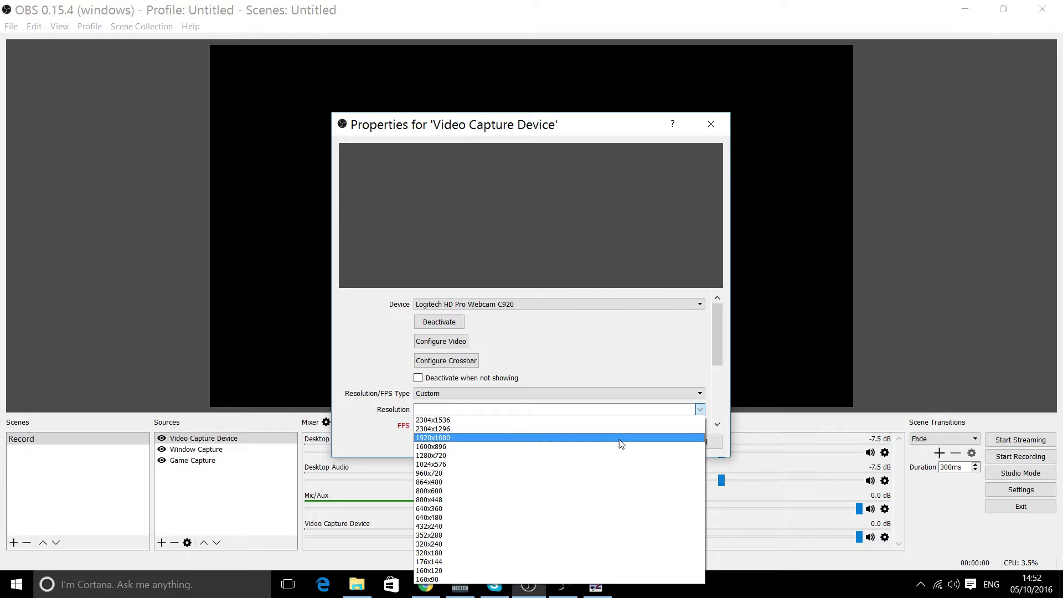
left_click(618, 438)
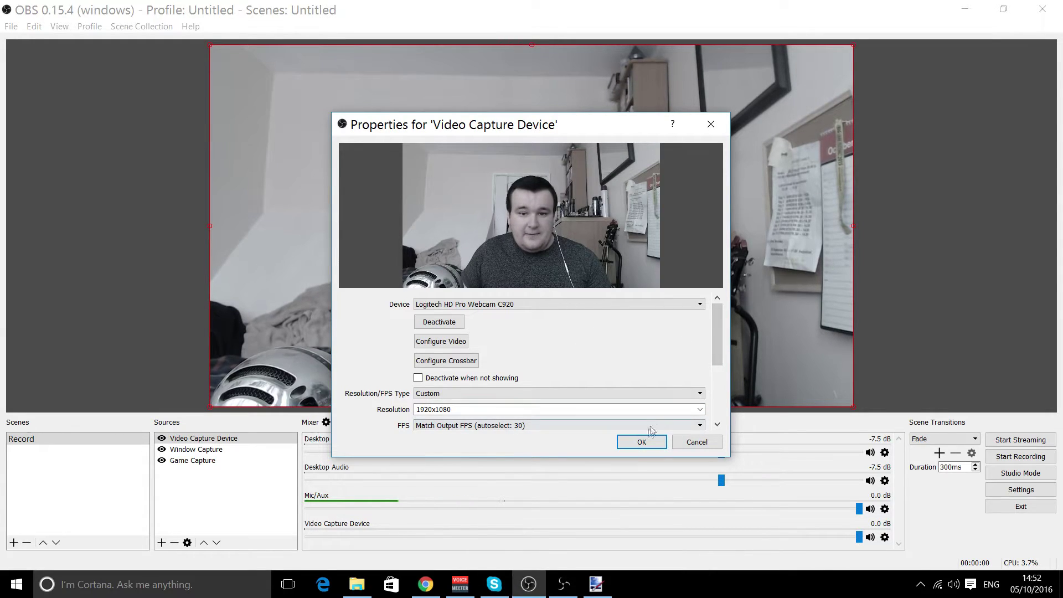
left_click(641, 442)
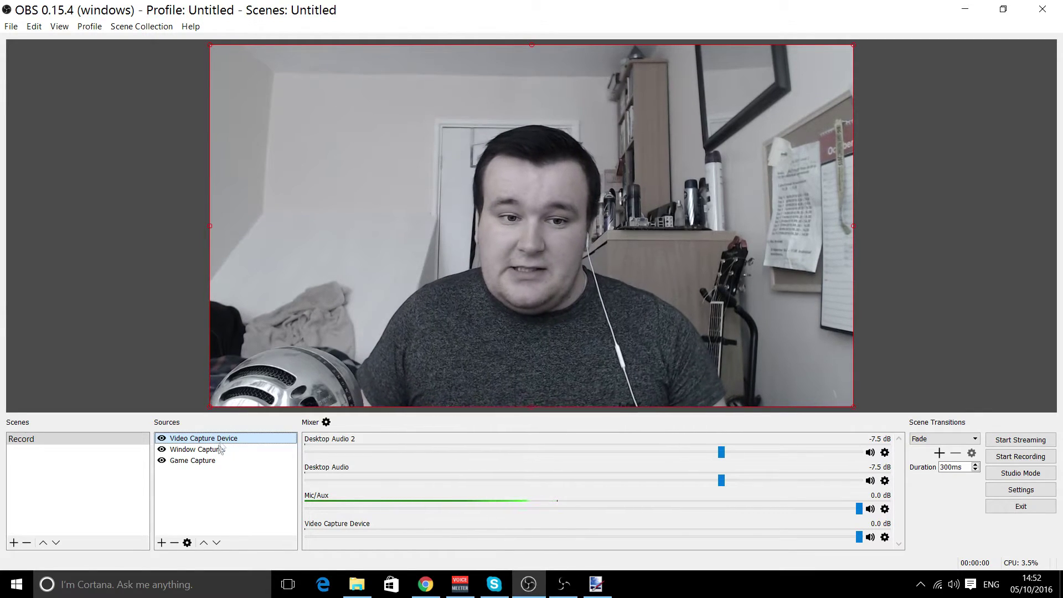
Step: Add an Image Mask/Blend filter to the webcam source
right_click(198, 439)
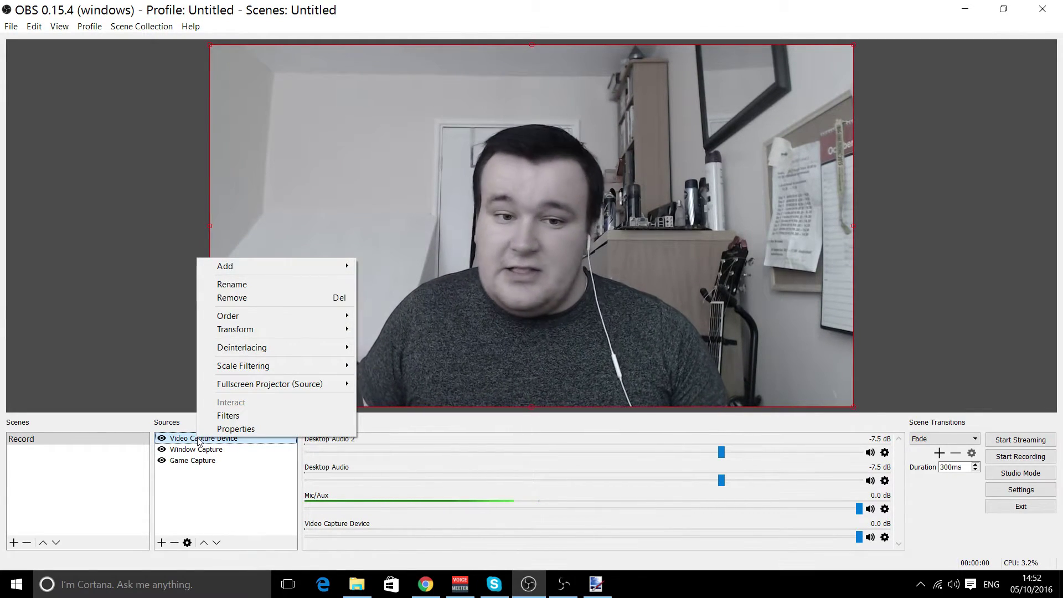
left_click(226, 415)
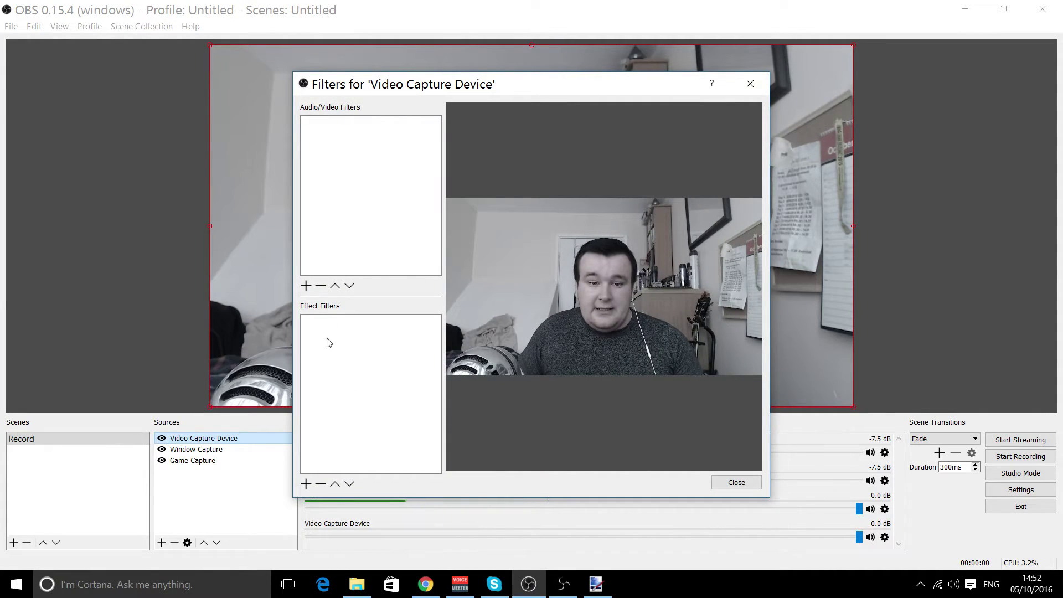
left_click(306, 484)
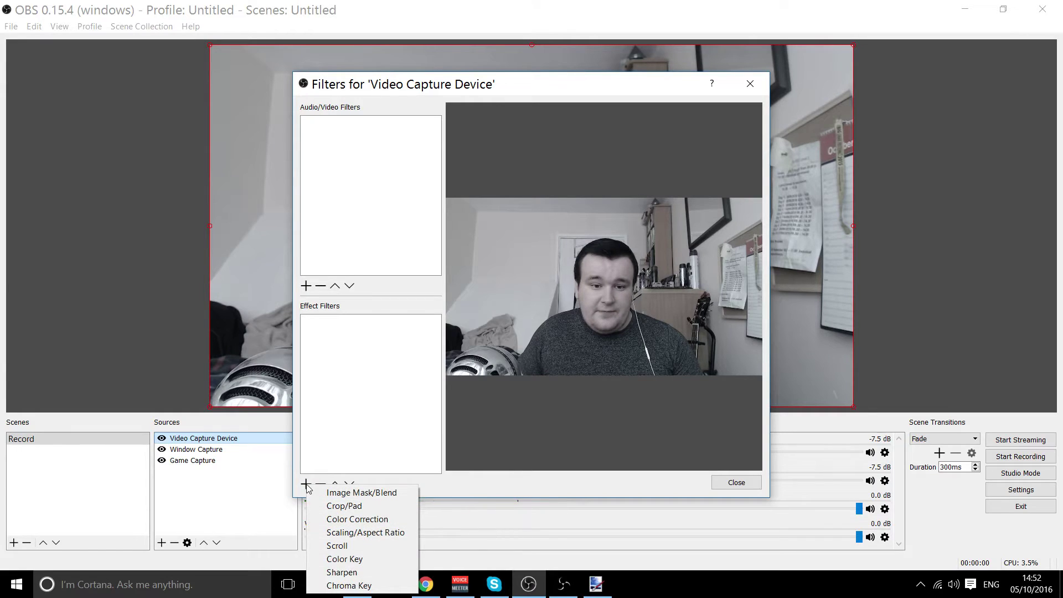
left_click(353, 493)
left_click(497, 312)
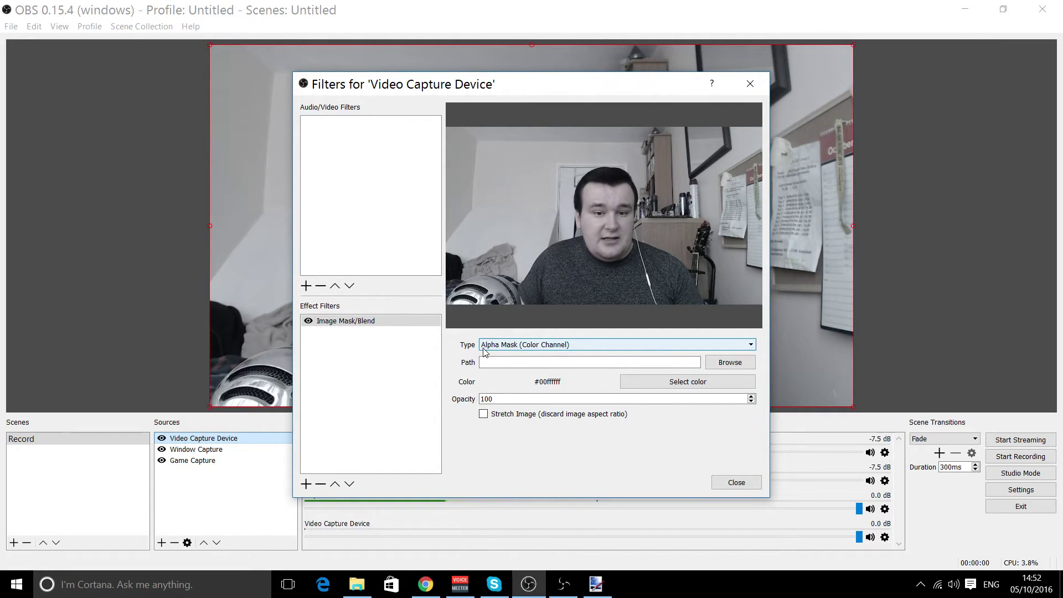
Step: Set the mask type to Alpha Mask (Alpha Channel), load circle.png, and close Filters
left_click(525, 348)
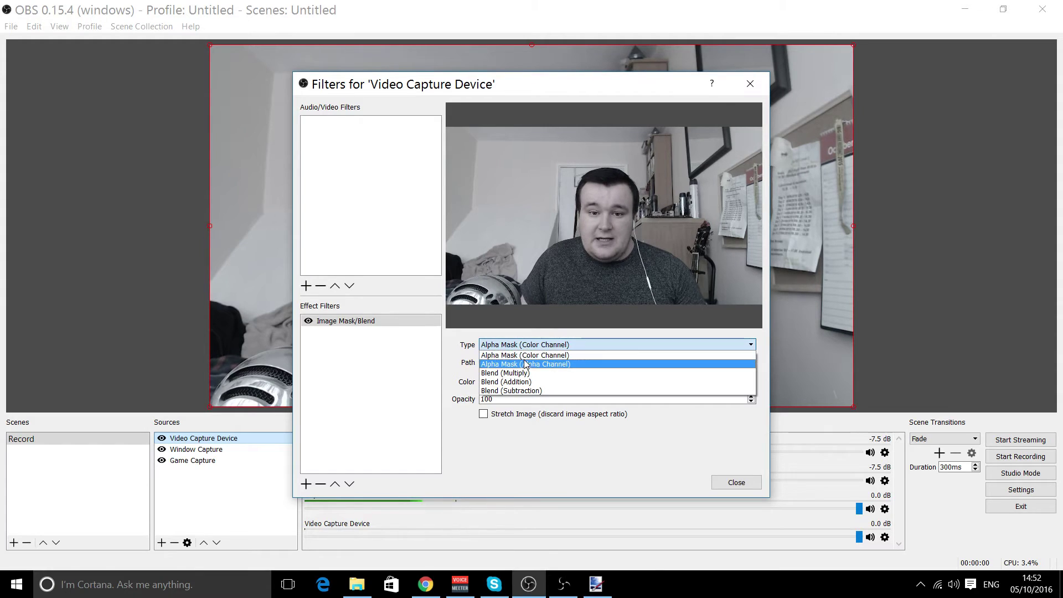
left_click(525, 364)
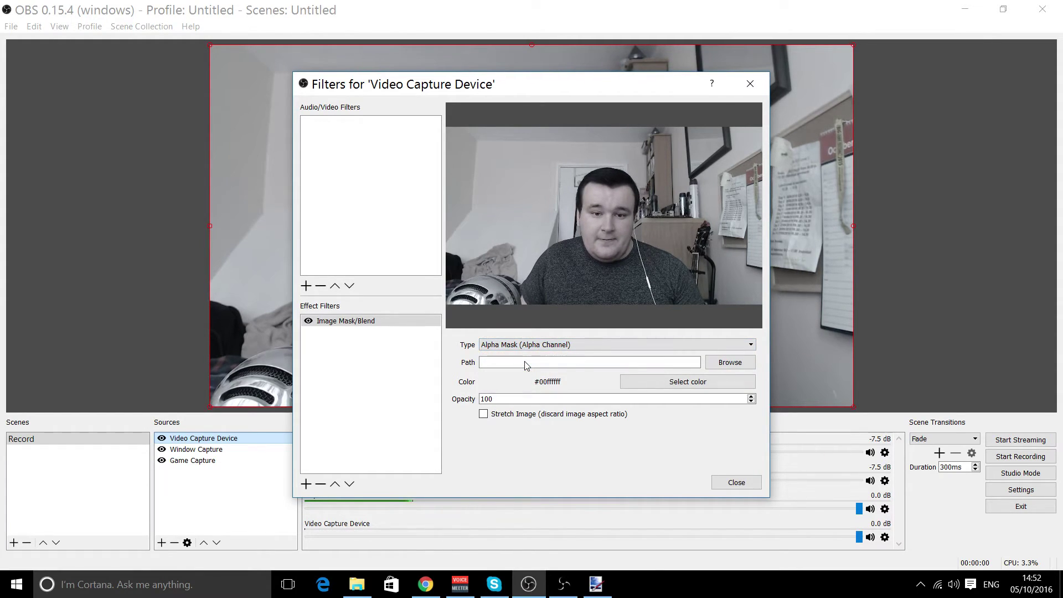
left_click(730, 362)
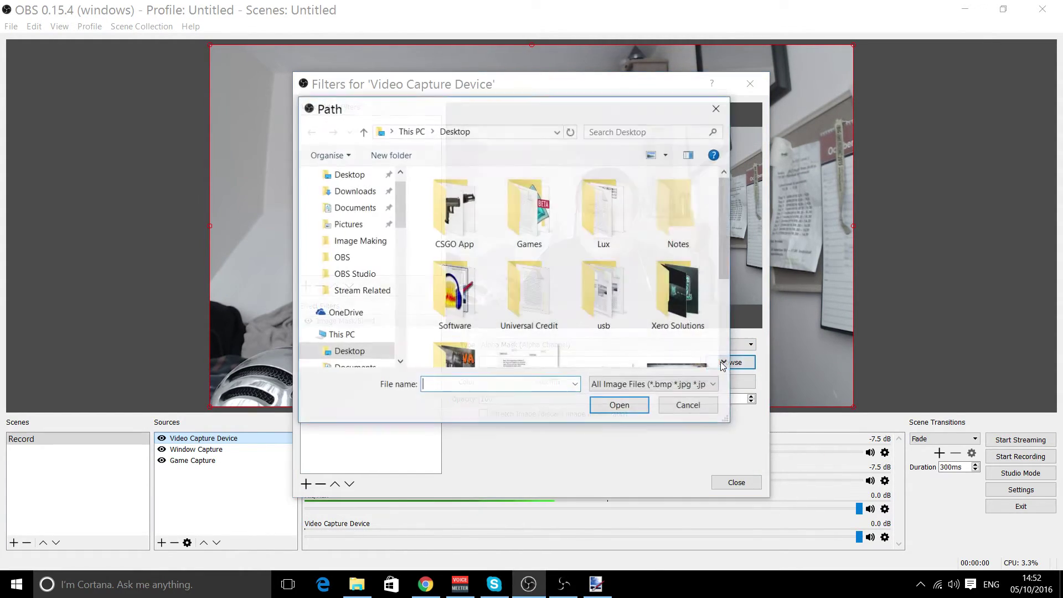
scroll(515, 280, "down", 3)
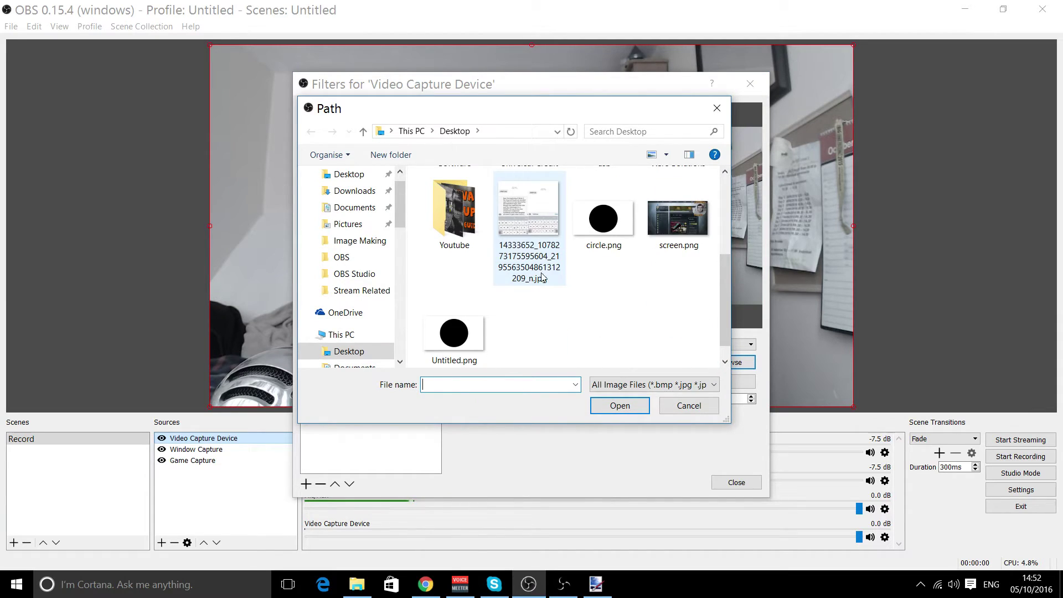
left_click(599, 228)
left_click(619, 405)
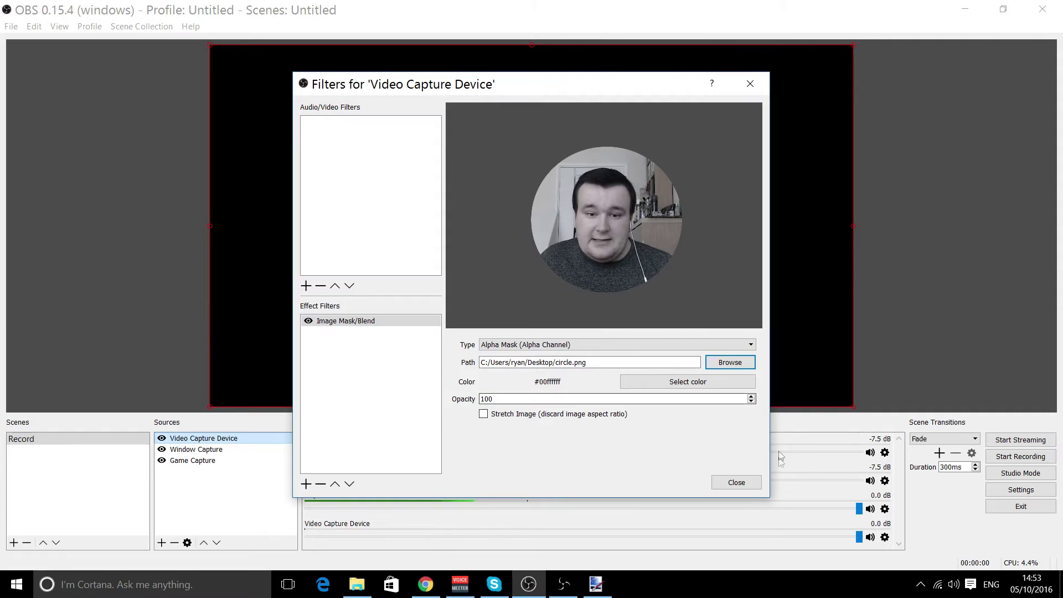
left_click(735, 483)
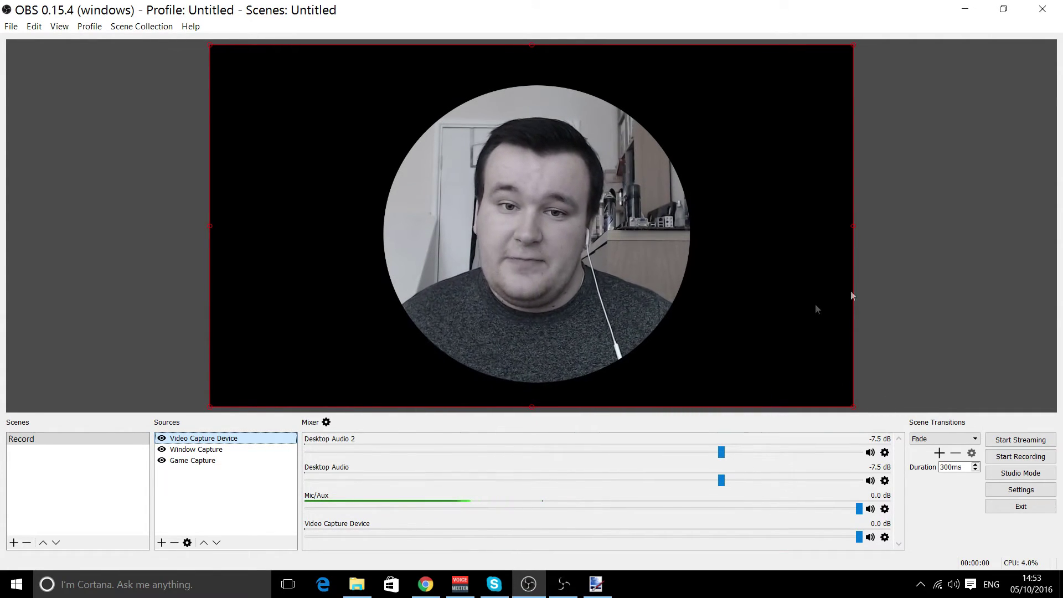
Step: Drag the circular webcam's handles and body to resize it and centre it on the canvas
mouse_move(674, 147)
left_mouse_down()
mouse_move(685, 233)
mouse_move(663, 154)
left_mouse_up()
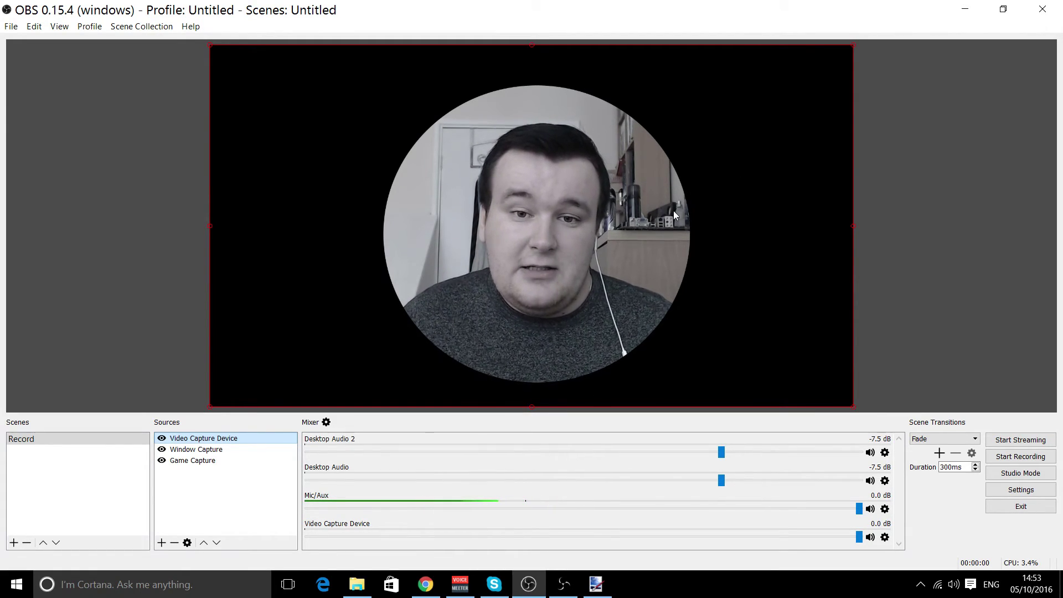
mouse_move(864, 50)
left_mouse_down()
mouse_move(862, 38)
mouse_move(437, 269)
left_mouse_up()
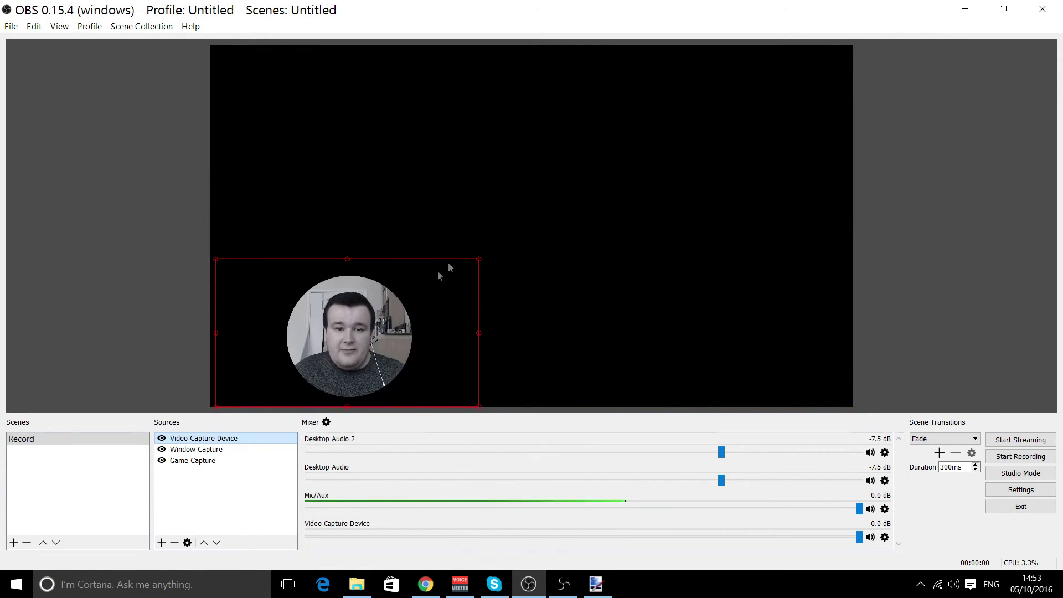
mouse_move(365, 344)
left_mouse_down()
mouse_move(733, 168)
mouse_move(776, 162)
left_mouse_up()
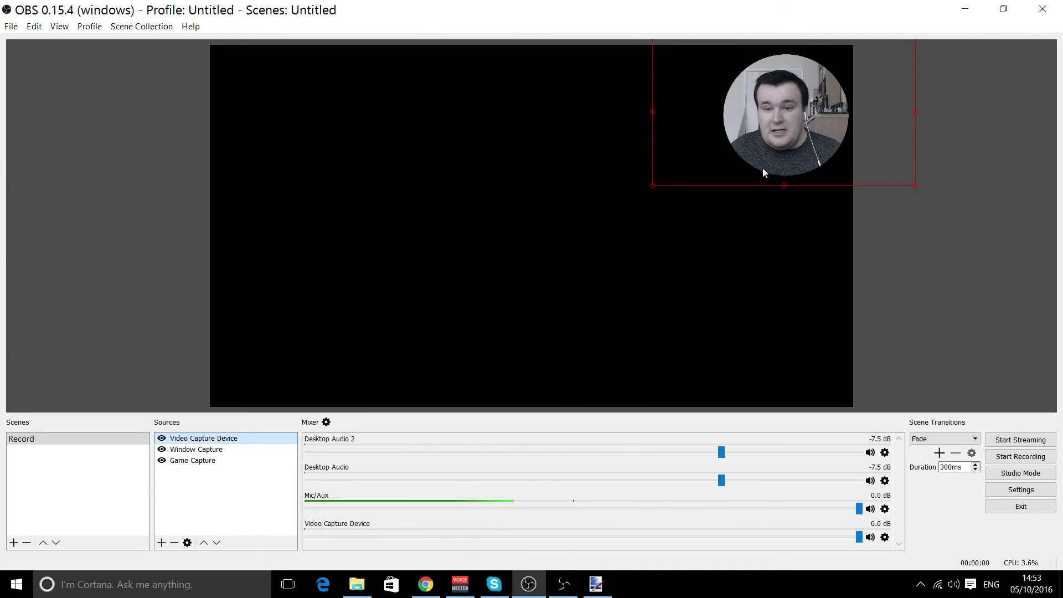
mouse_move(723, 107)
left_mouse_down()
mouse_move(409, 204)
mouse_move(408, 216)
left_mouse_up()
left_click_drag(595, 143, 795, 91)
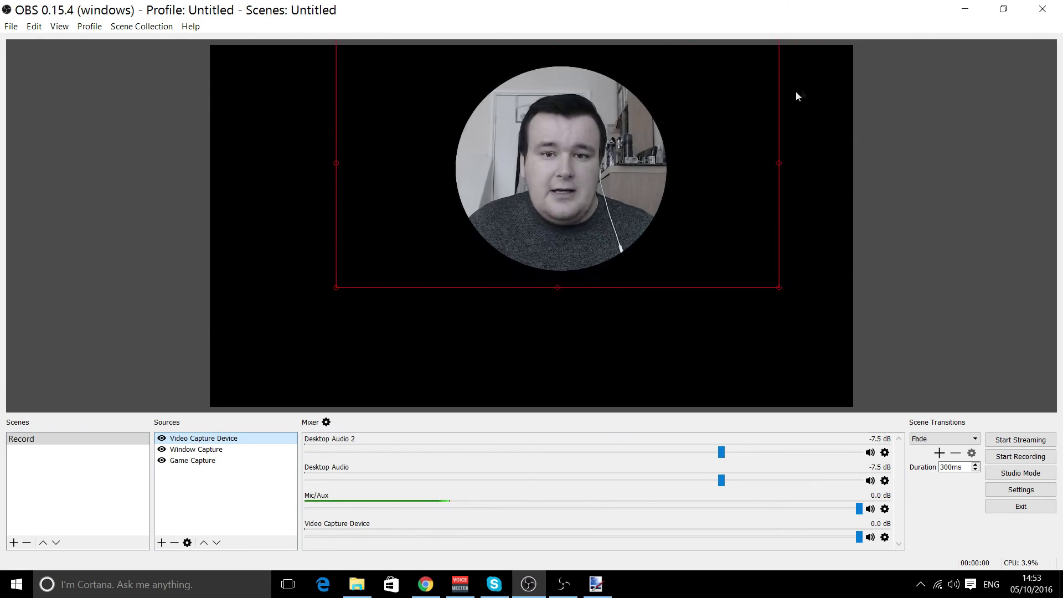
left_click_drag(595, 124, 569, 190)
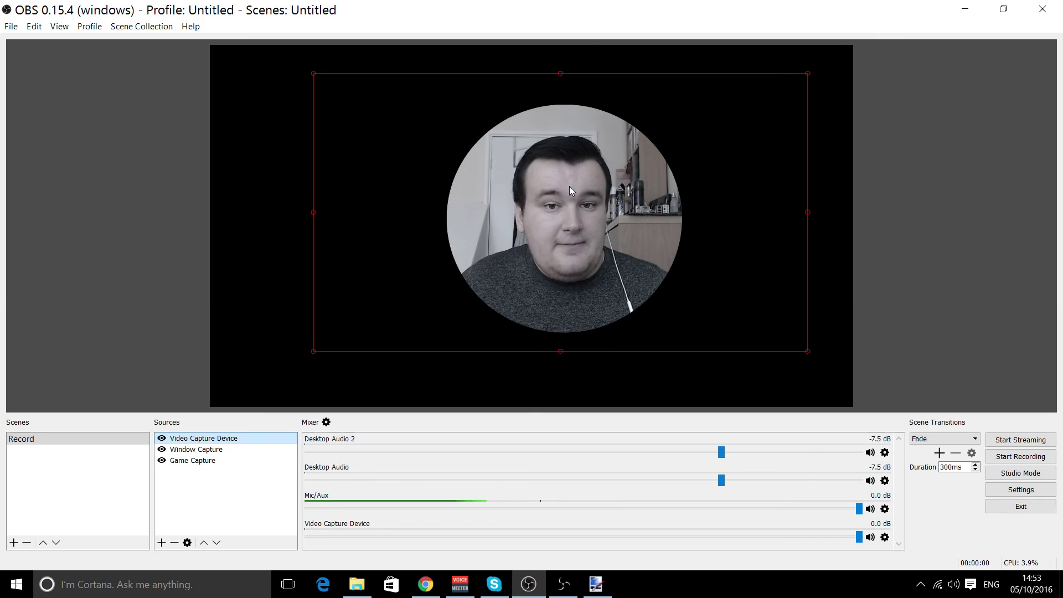